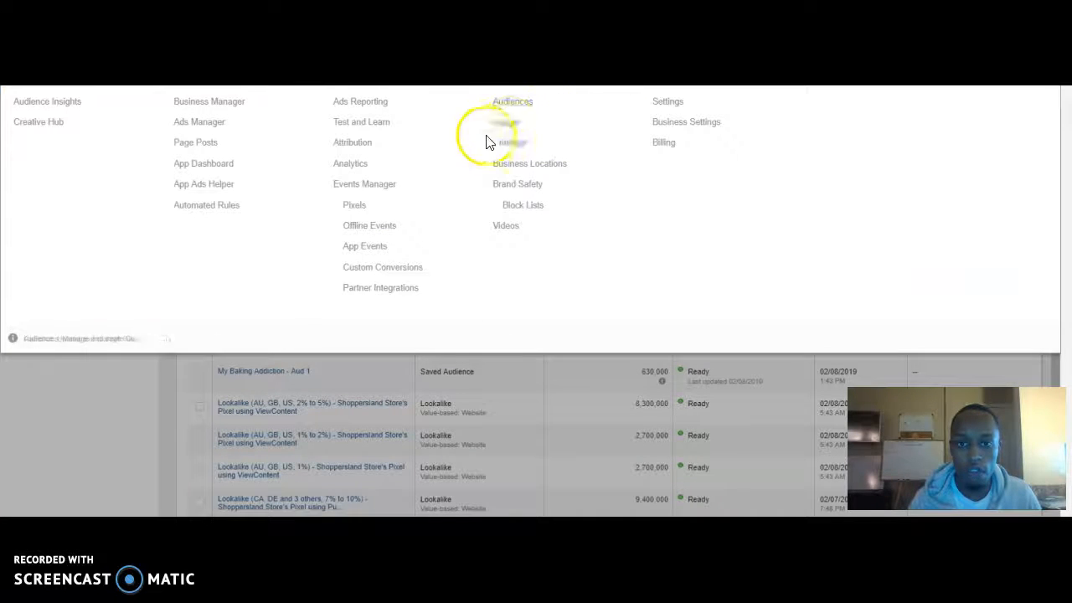
left_click(552, 484)
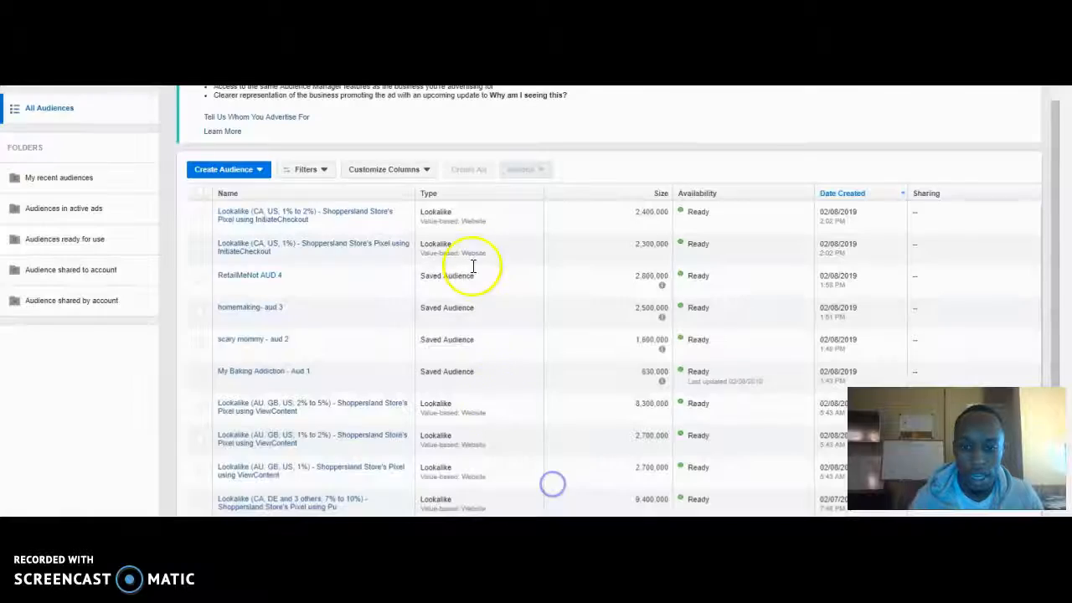
scroll(549, 500, "up", 1)
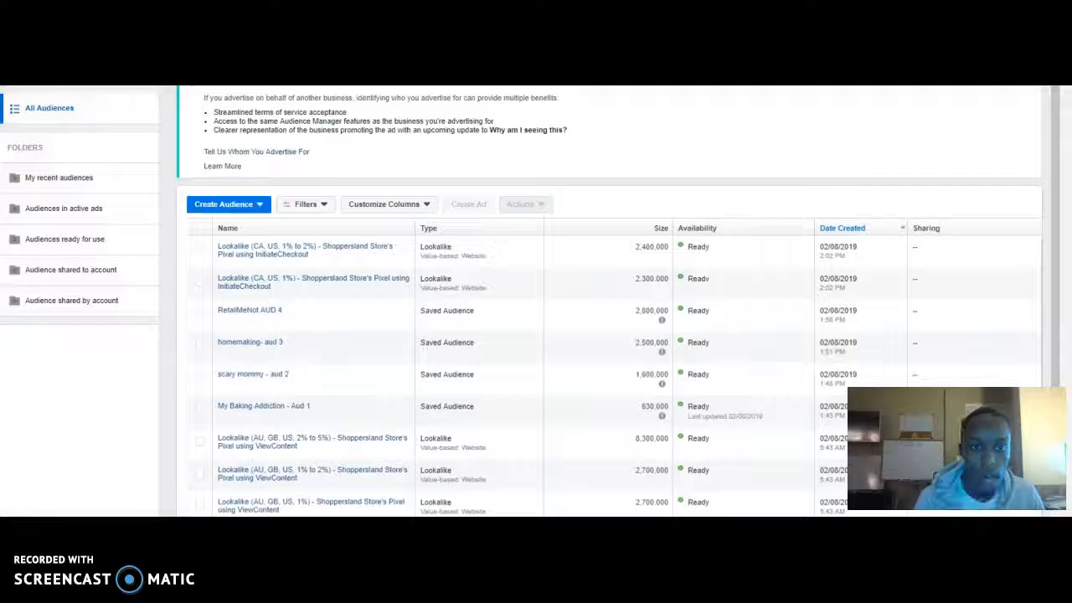
left_click(224, 204)
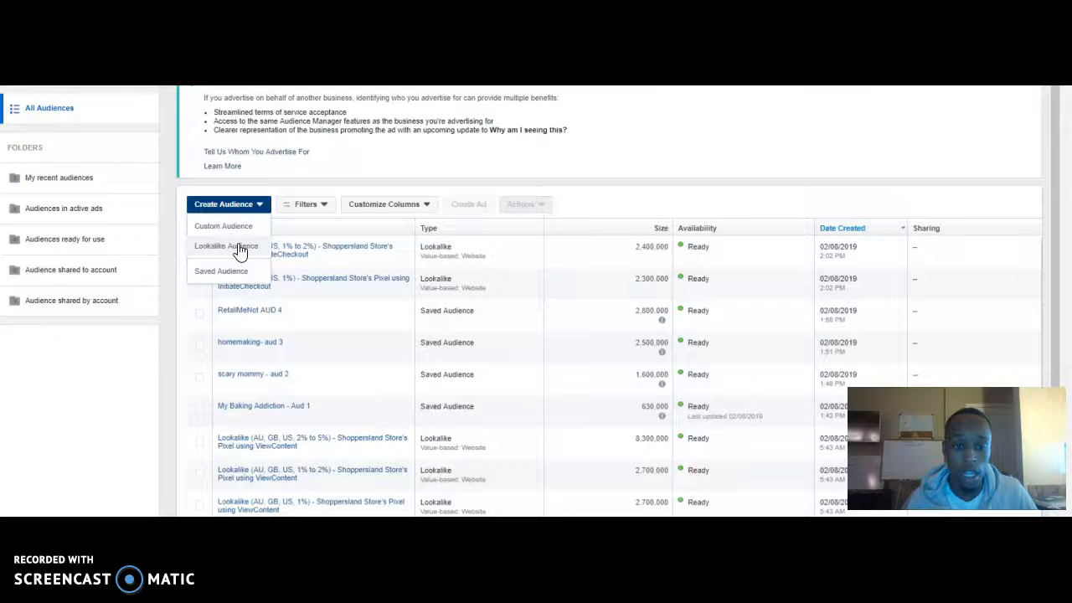
left_click(238, 247)
left_click(579, 279)
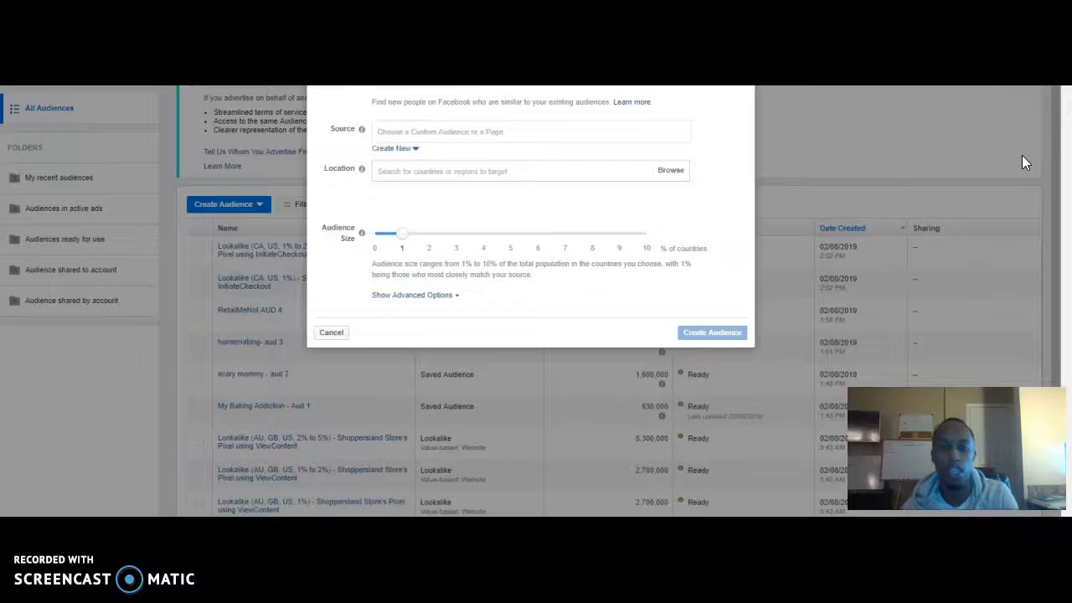
left_click(613, 136)
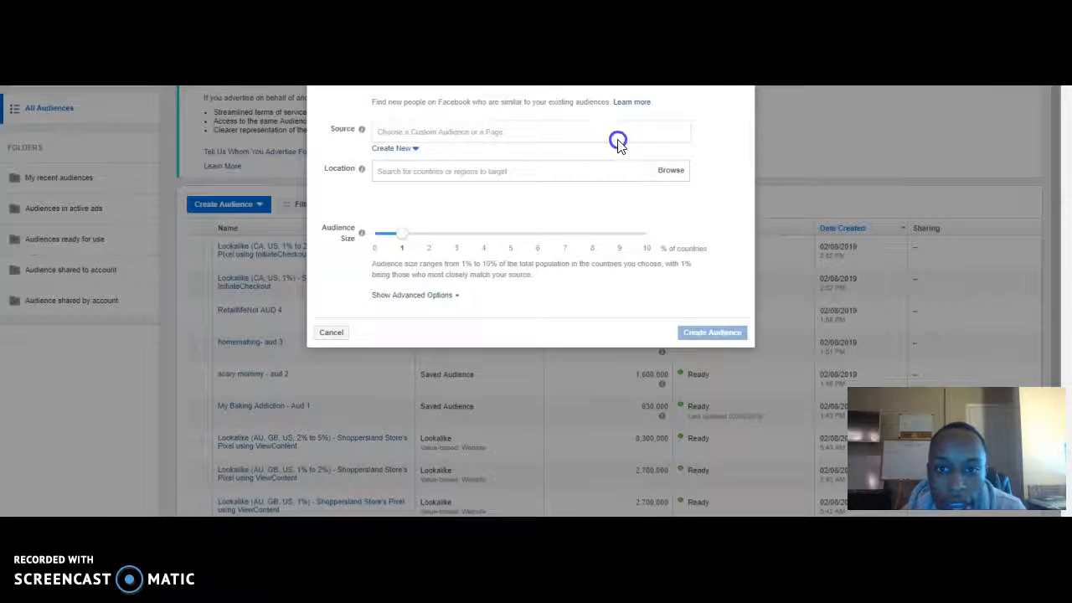
left_click(514, 215)
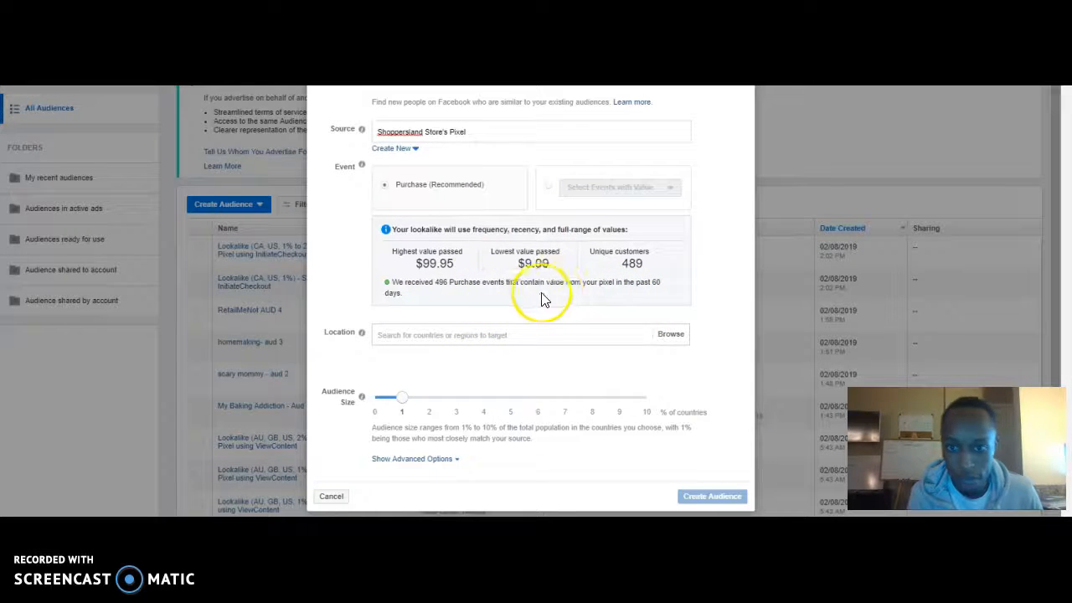
Base the lookalike audience on the ViewContent event instead of Purchase.
left_click(548, 187)
left_click(586, 189)
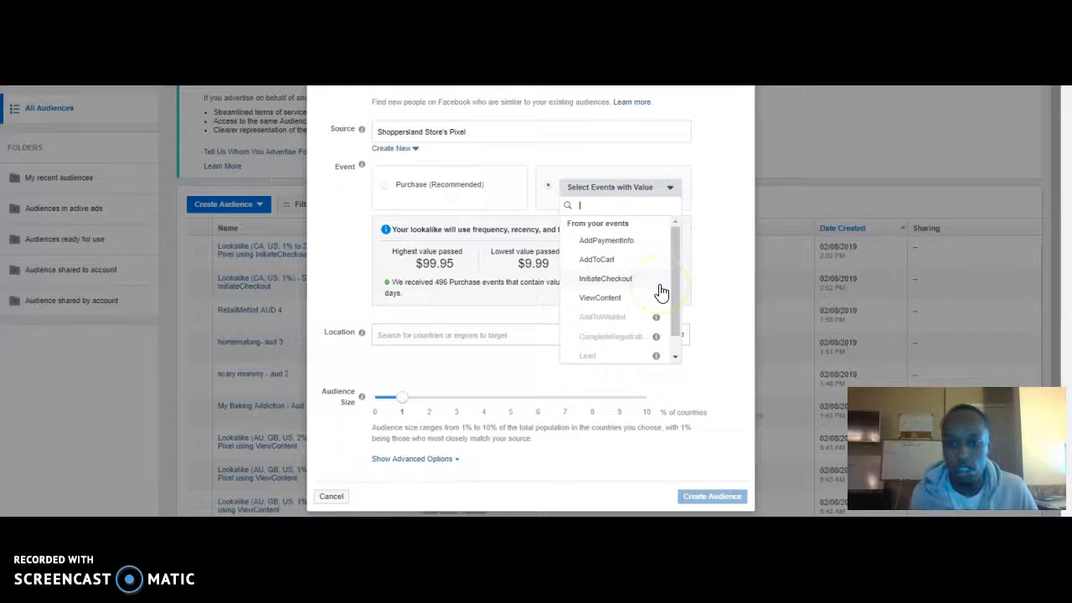
left_click(618, 299)
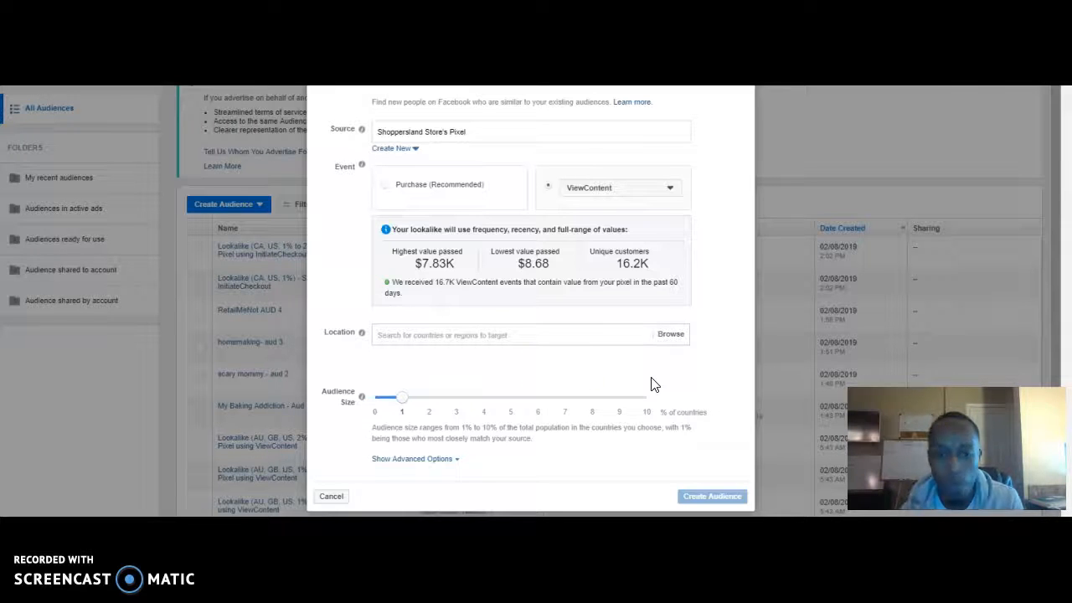
Compare the value data of the Purchase and ViewContent events, leaving Purchase selected as the lookalike's event.
left_click(450, 200)
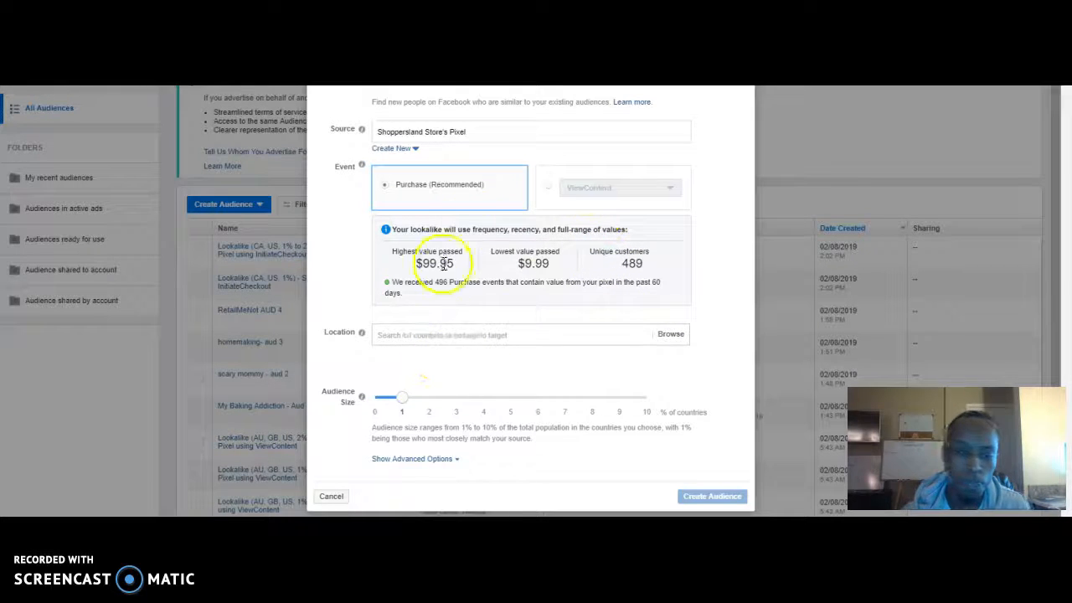
left_click(596, 180)
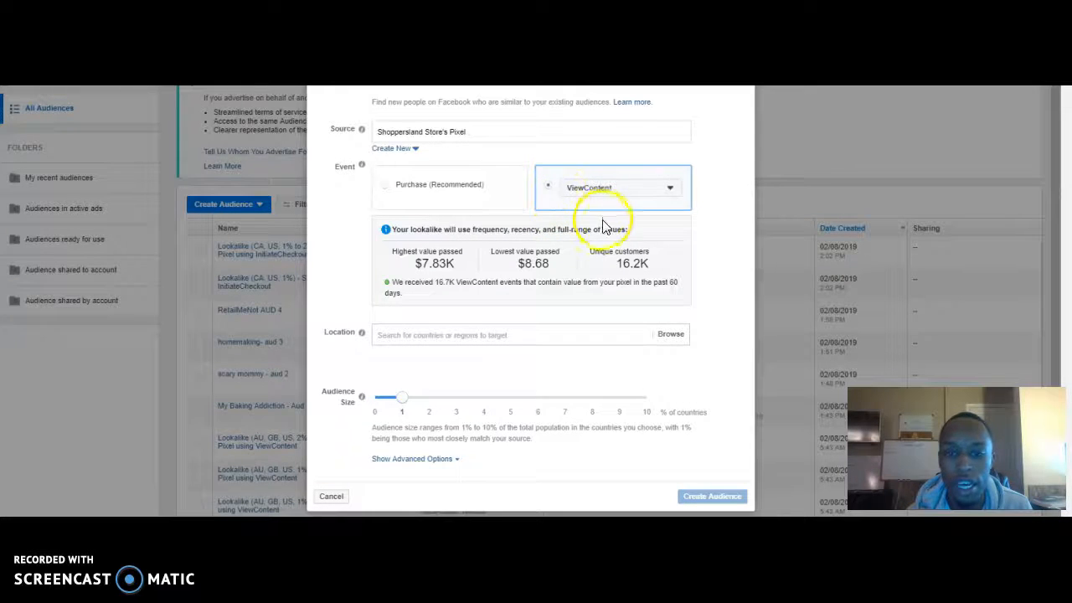
left_click(608, 191)
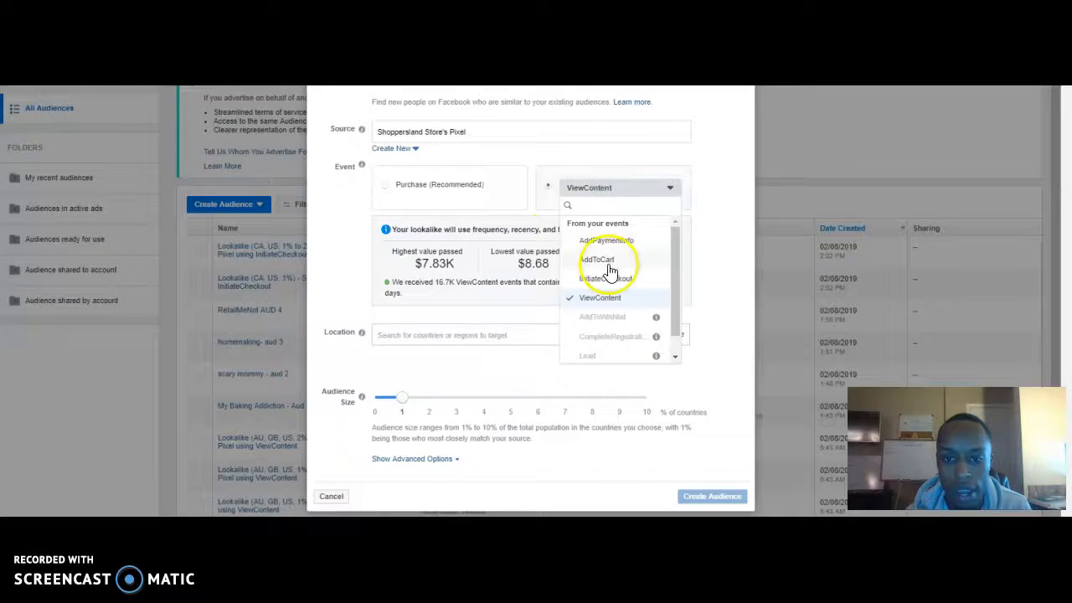
left_click(426, 184)
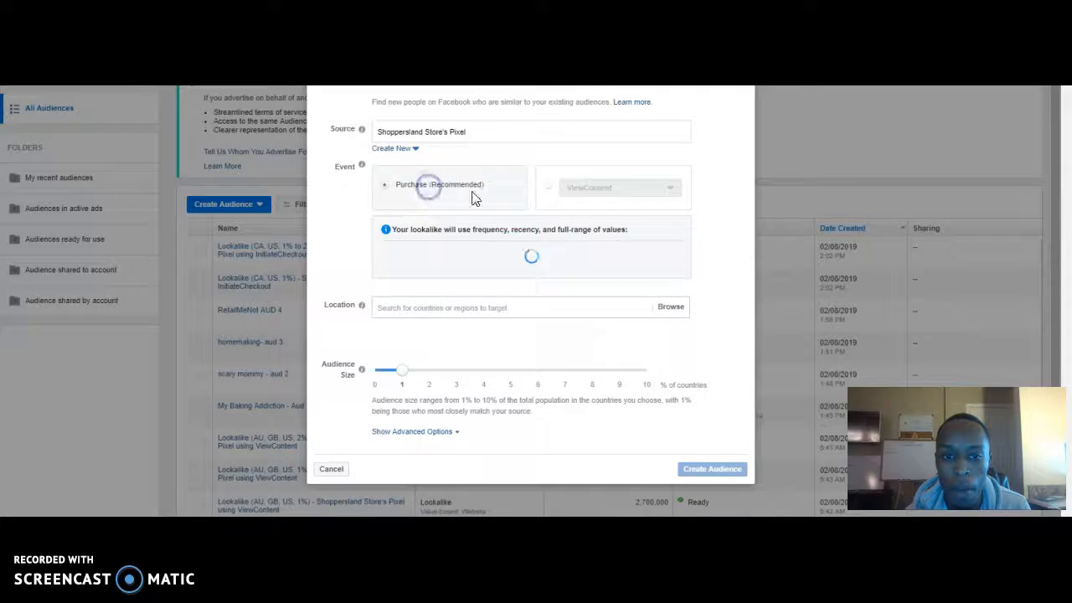
left_click(592, 205)
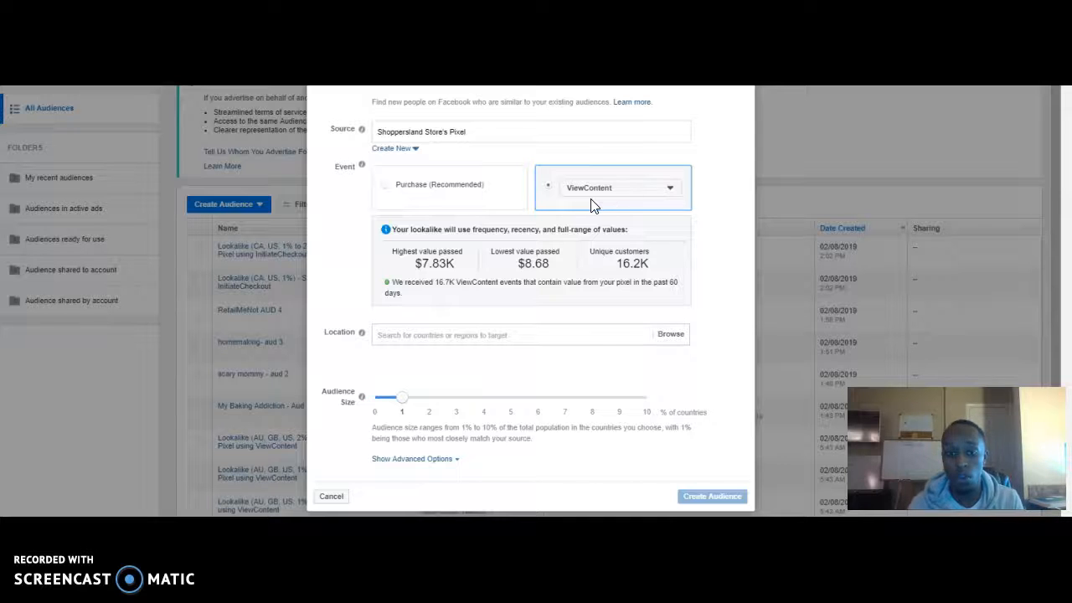
left_click(539, 211)
left_click(462, 196)
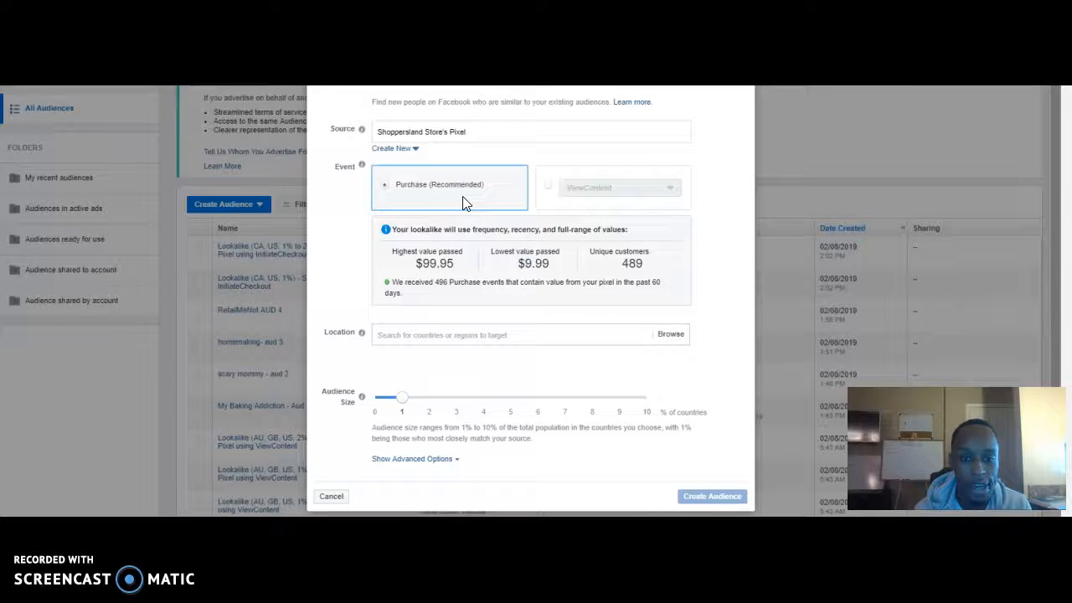
Add United States as a target location for the lookalike audience.
left_click(464, 333)
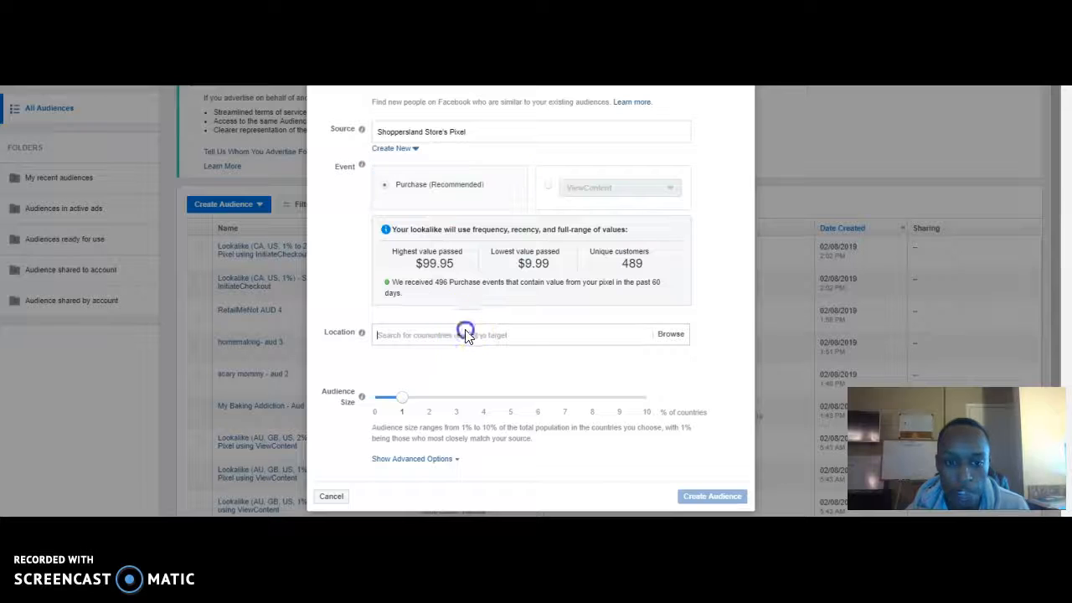
type("united states")
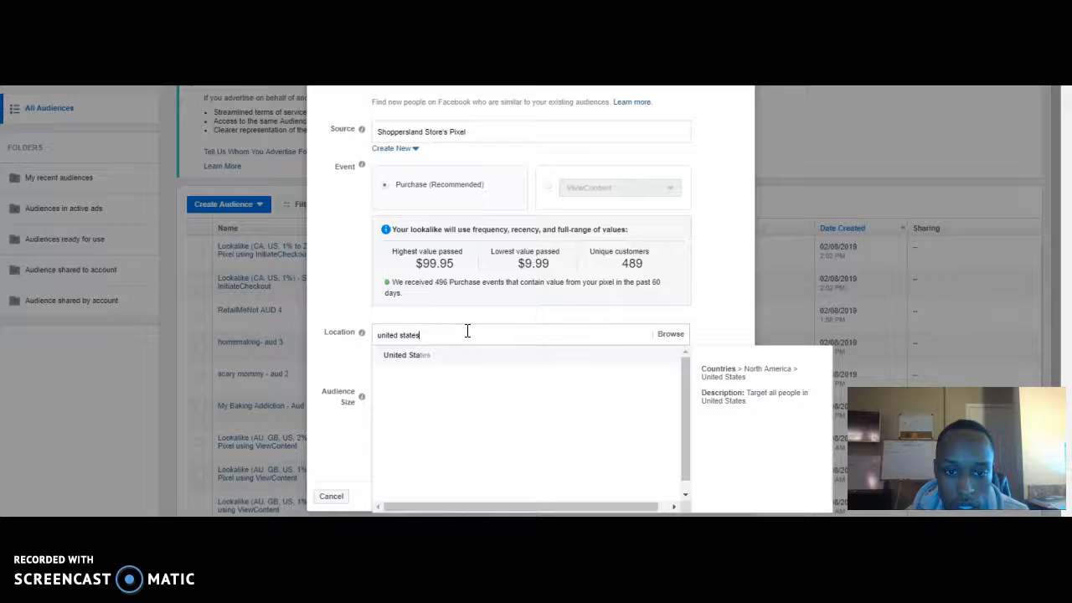
left_click(467, 363)
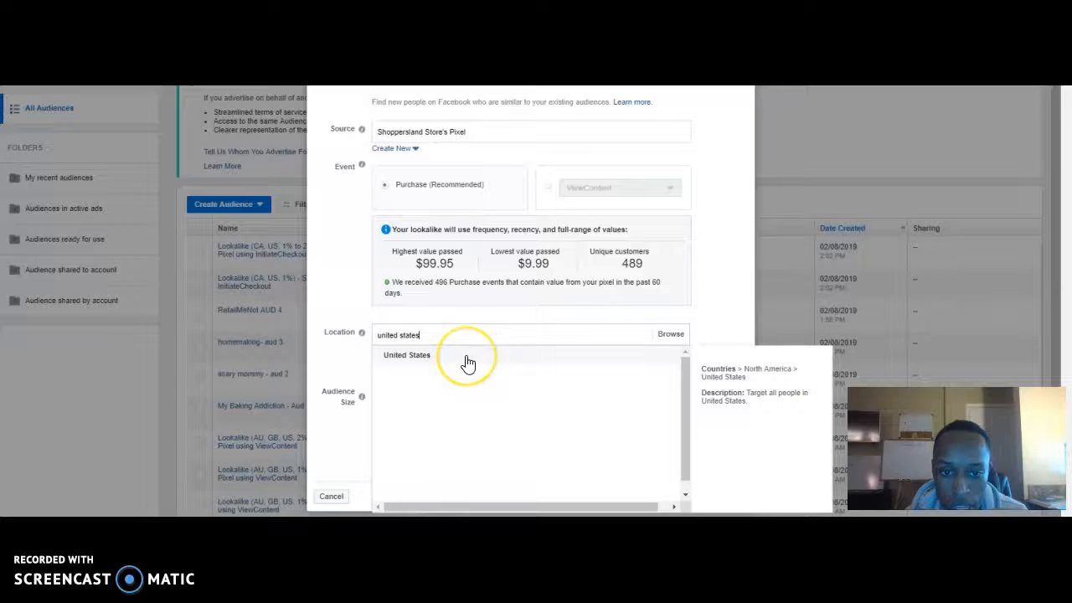
left_click(466, 361)
Add Canada and Australia to the lookalike audience's target locations.
type("cananda")
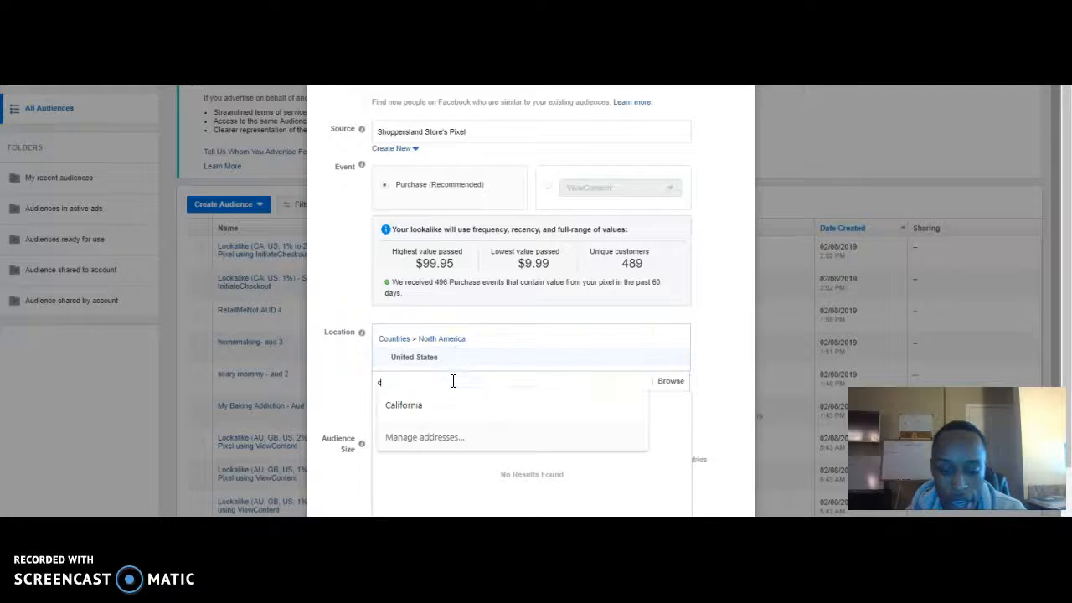
left_click(441, 385)
key("BackSpace")
key("BackSpace")
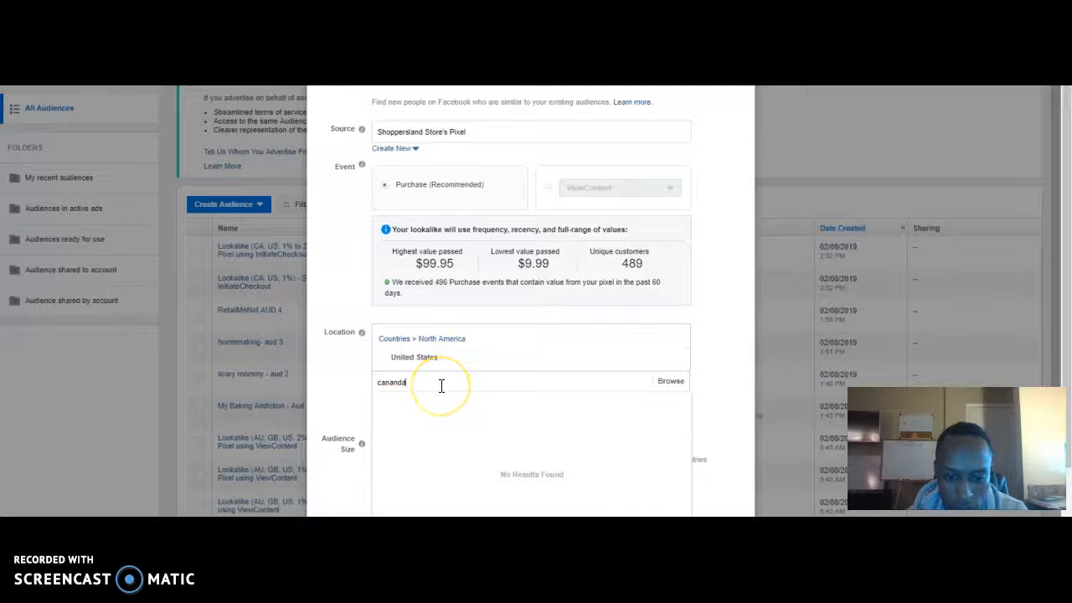
key("BackSpace")
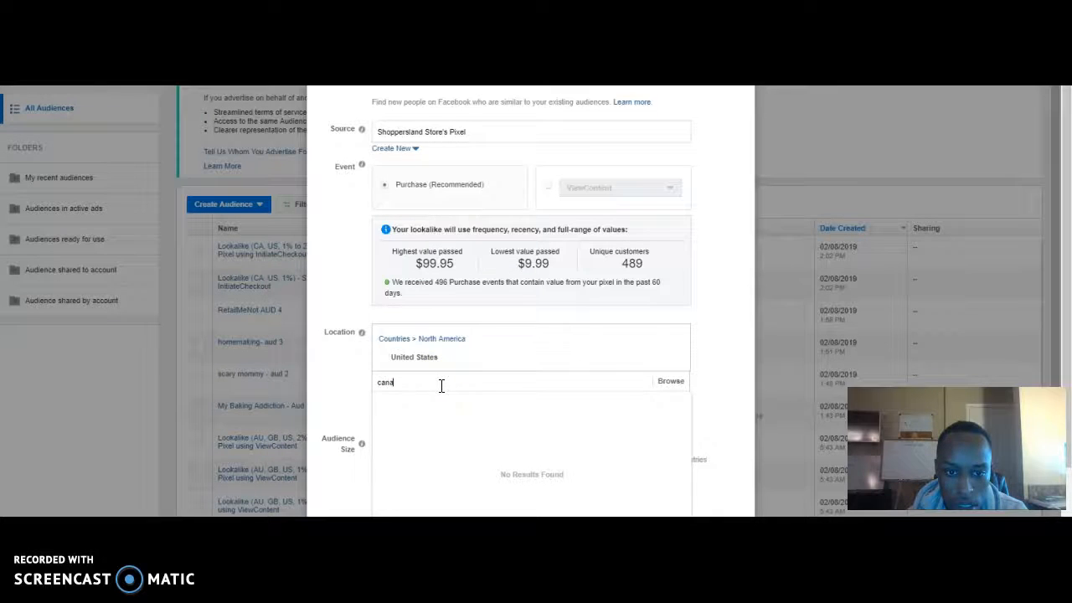
left_click(433, 399)
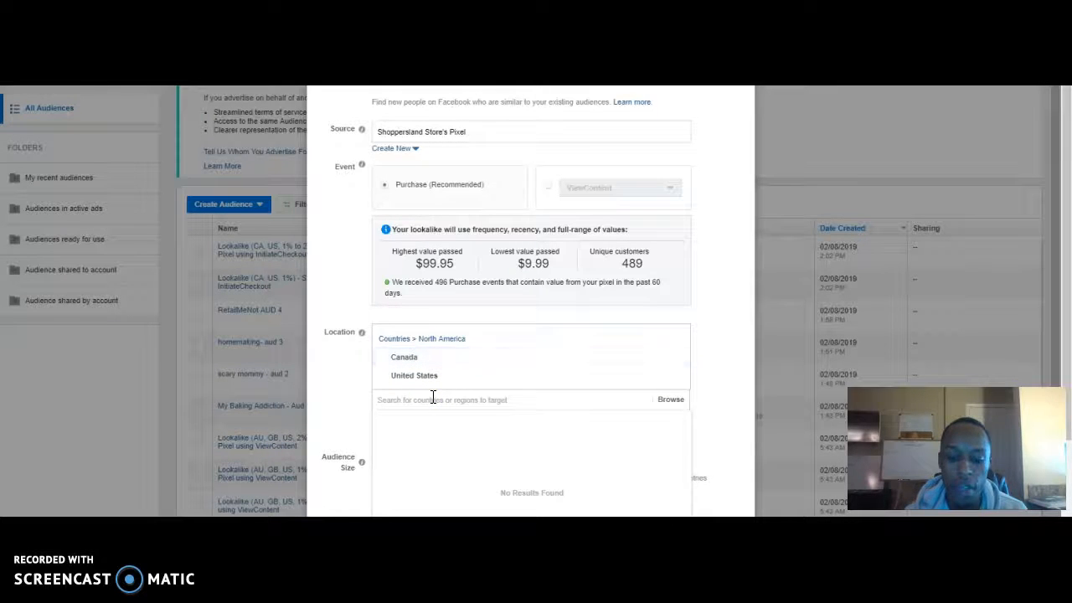
type("aus")
type("tralia")
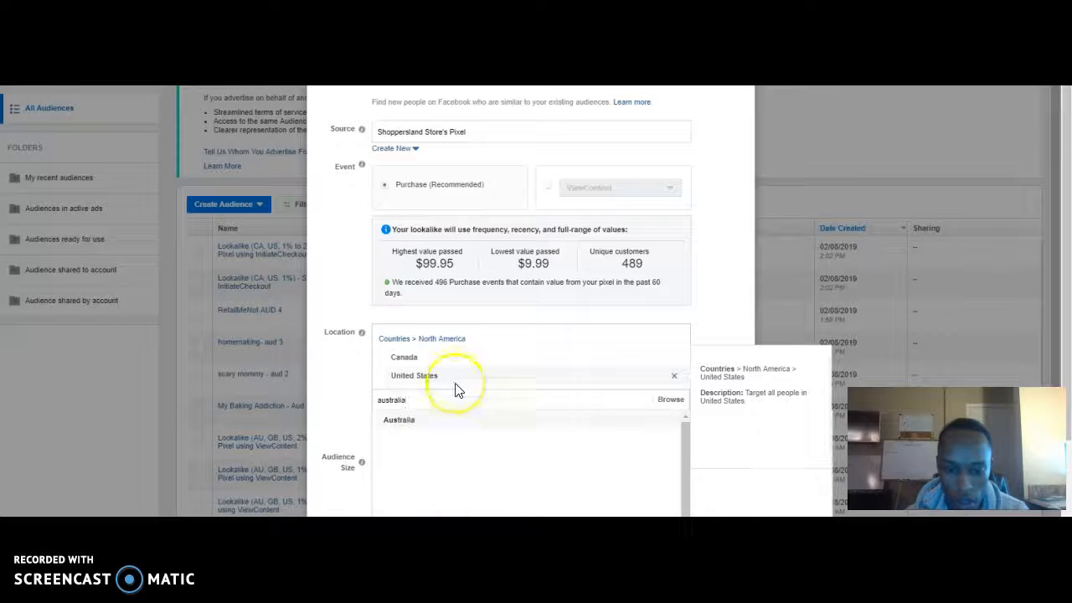
left_click(433, 423)
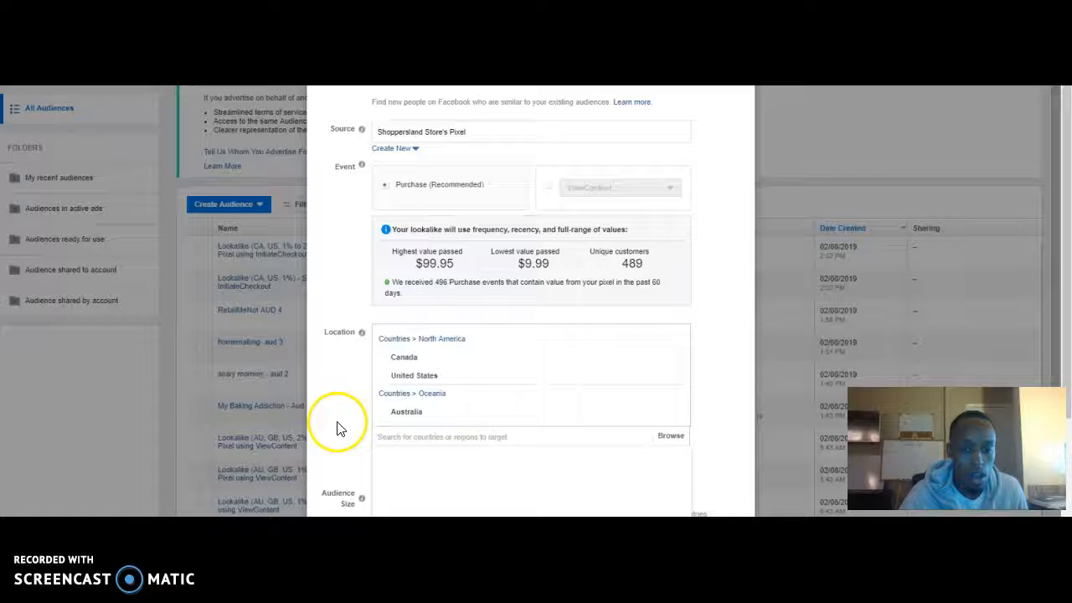
Try to raise the single lookalike audience's size above 1% of the selected countries.
scroll(521, 405, "down", 2)
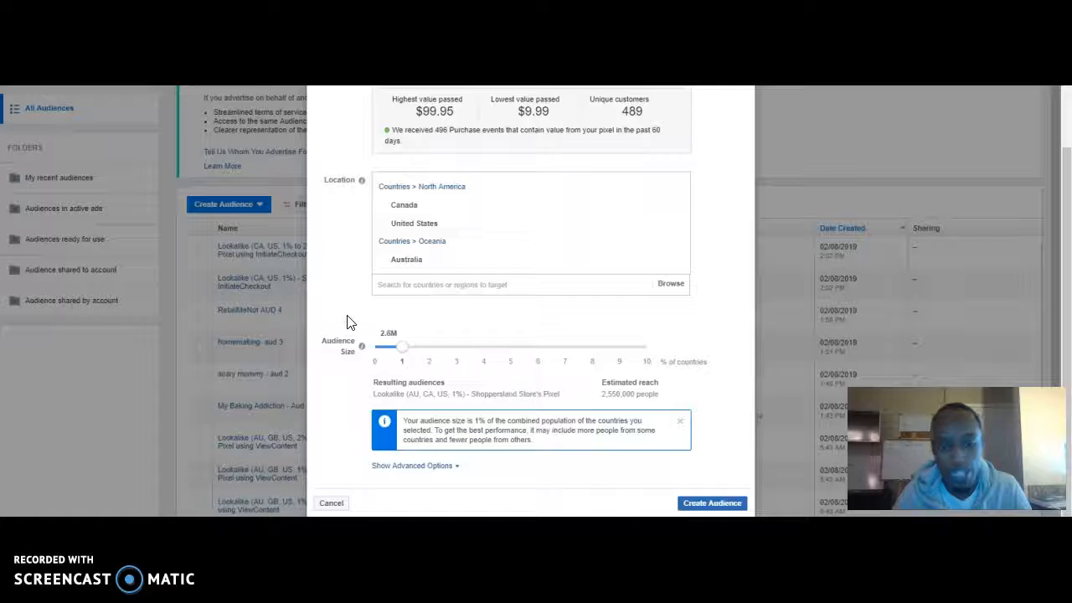
left_click(426, 353)
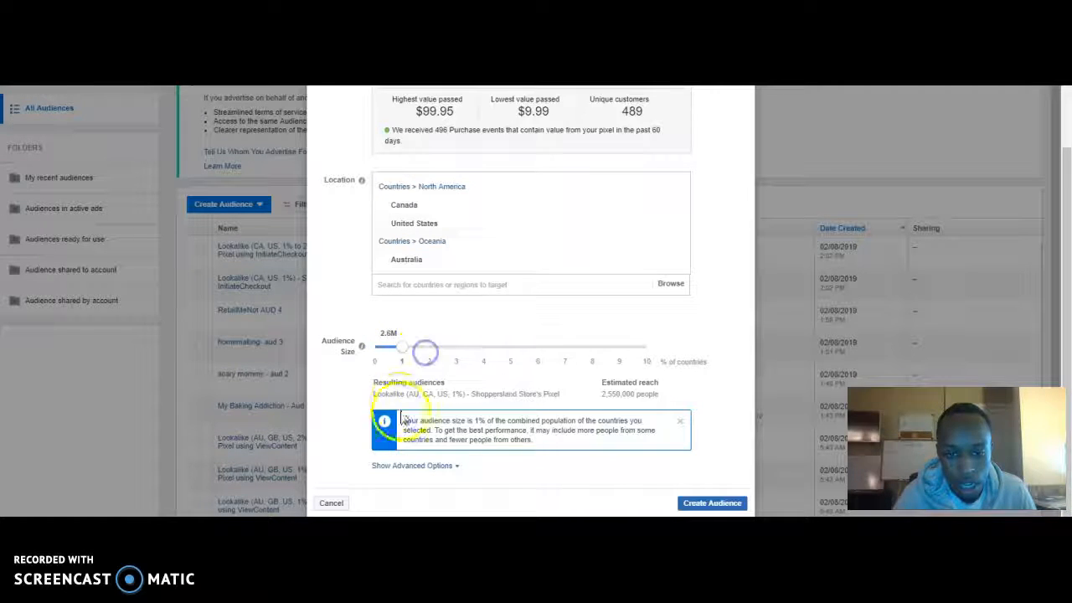
left_click(427, 352)
left_click(404, 353)
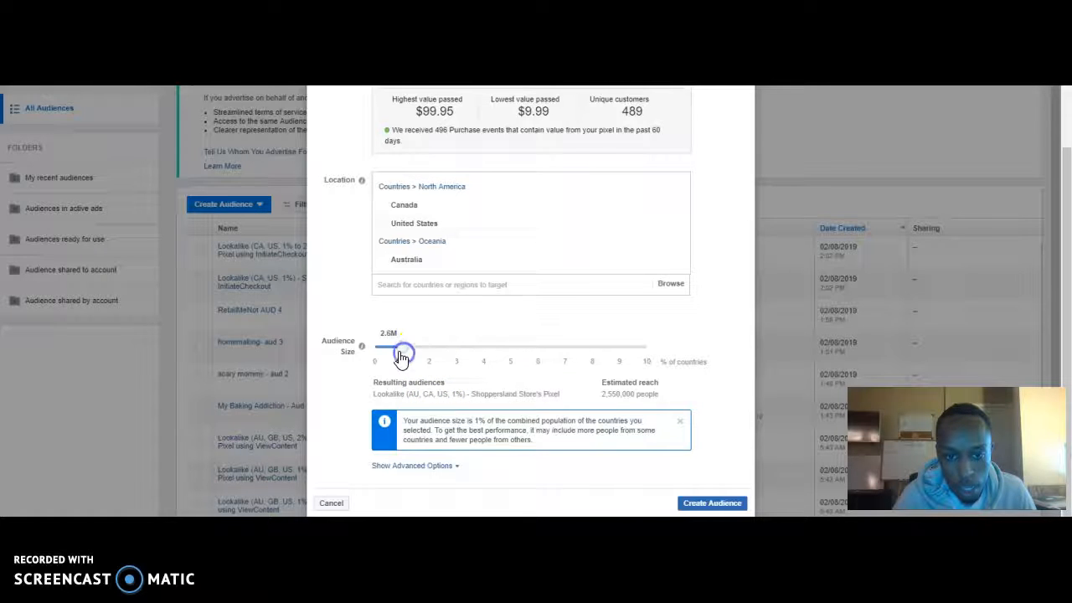
left_click_drag(402, 353, 447, 352)
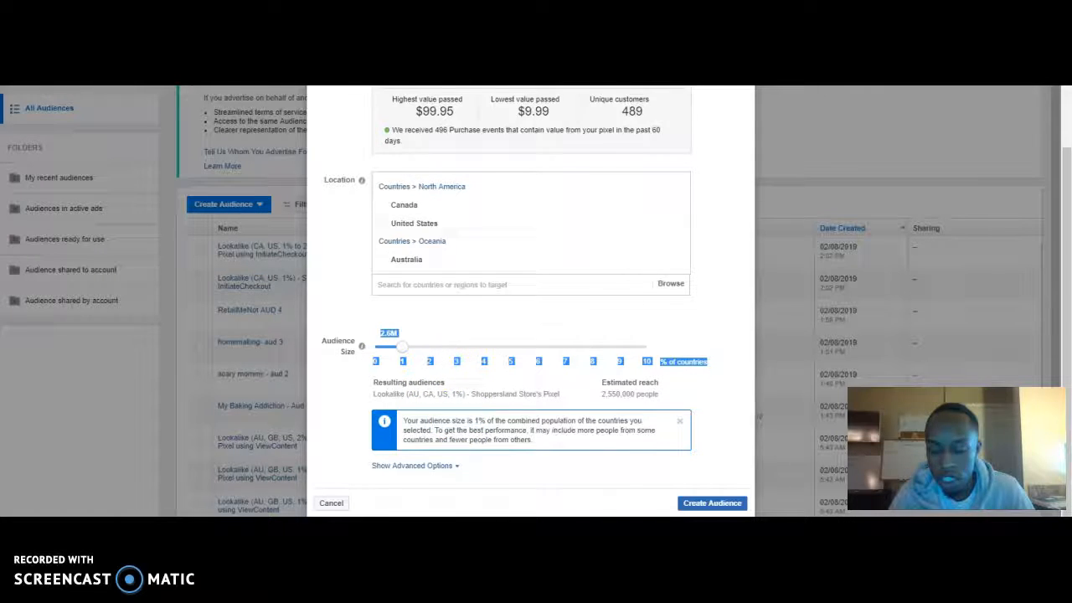
Show the advanced options for the audience size and set the number of audiences to 6.
left_click(424, 469)
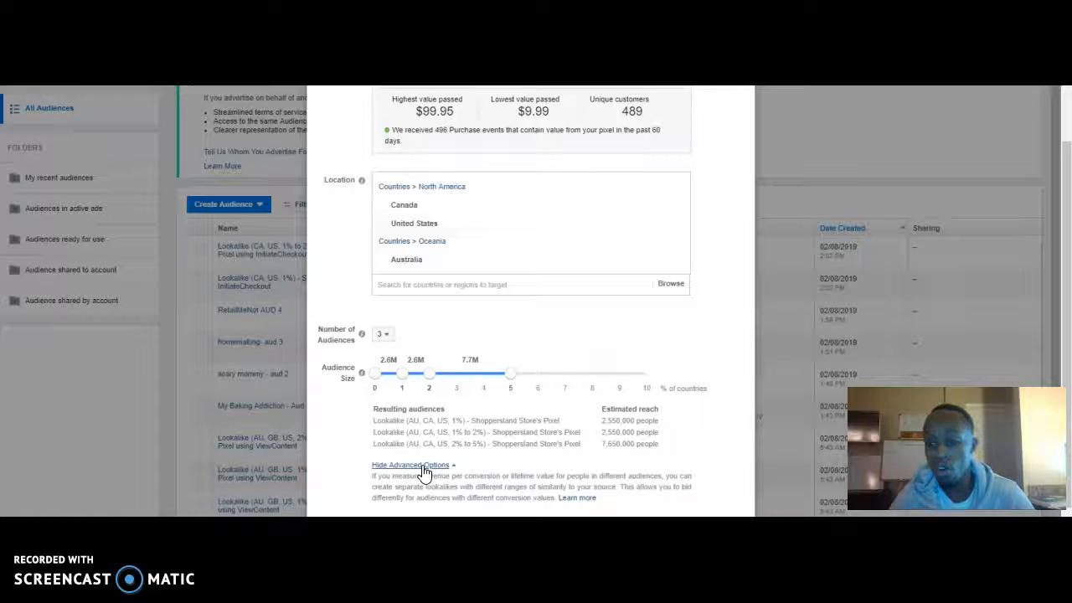
left_click(508, 376)
left_click(381, 335)
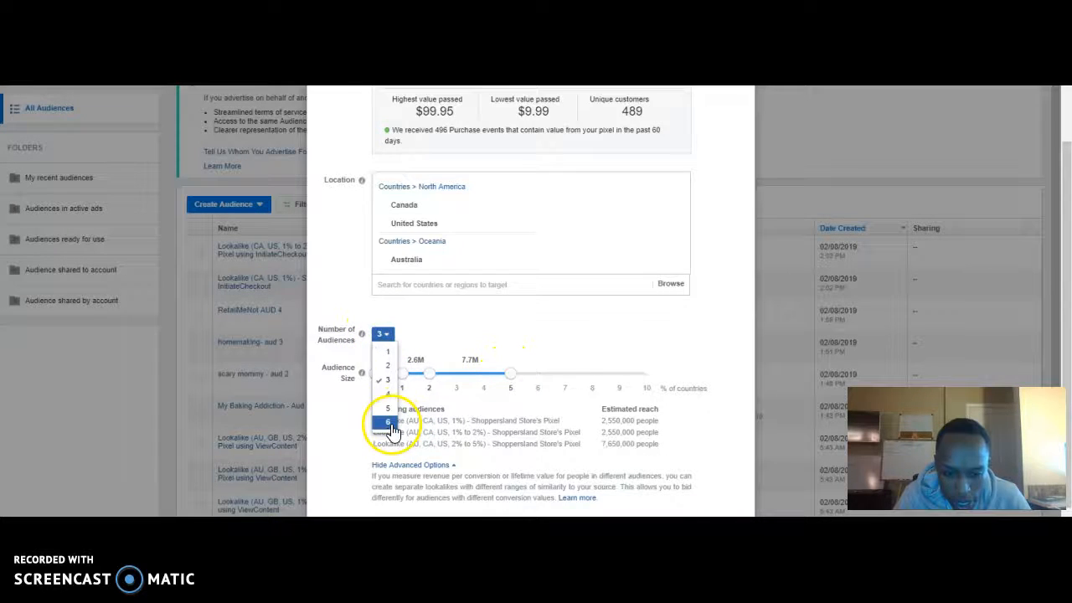
left_click(389, 424)
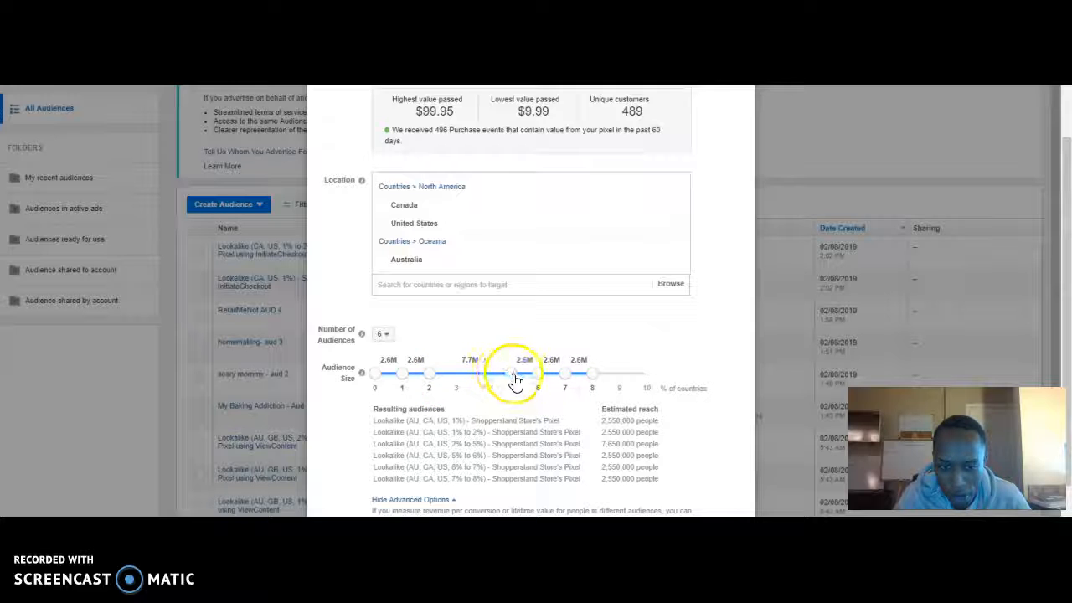
Extend the last audience range to 10% and shift the inner boundaries so the ranges end at 1, 2, 4, 6, 8 and 10%.
left_click_drag(590, 374, 683, 382)
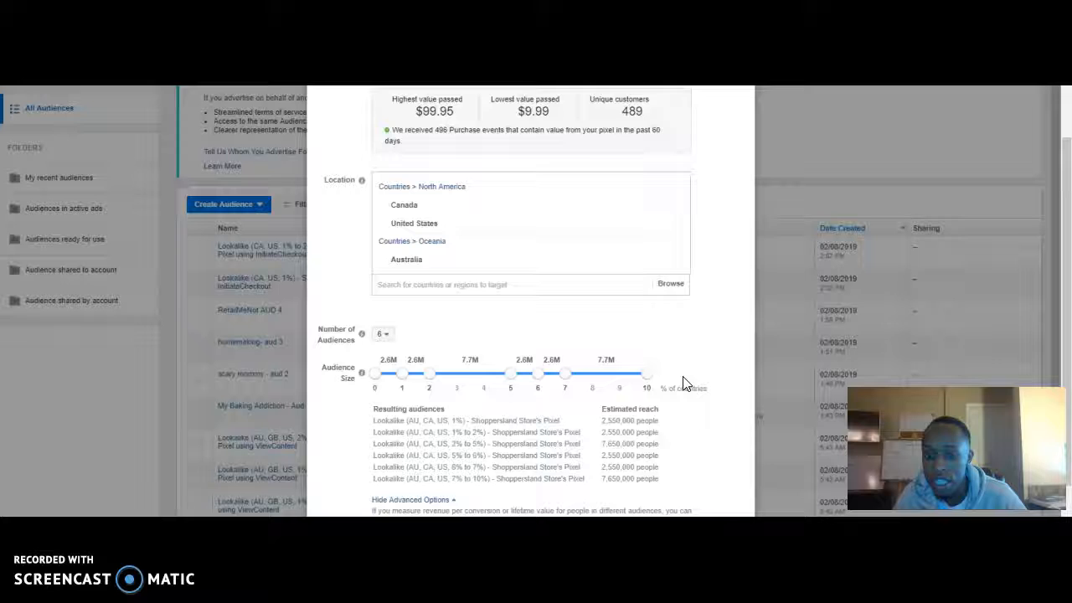
scroll(682, 383, "down", 1)
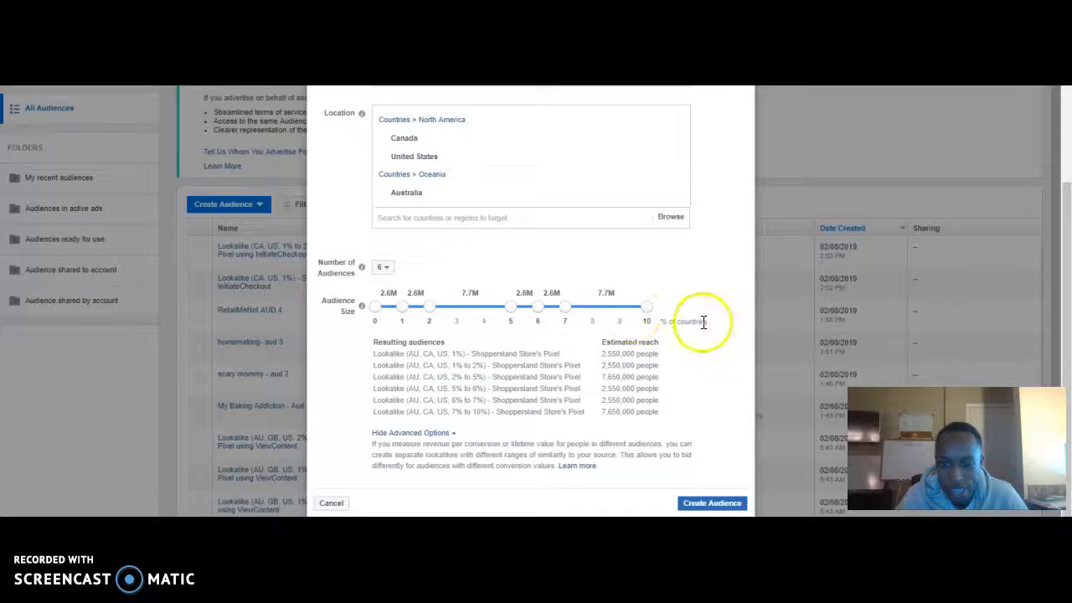
right_click(566, 308)
left_click(566, 308)
left_click_drag(566, 308, 596, 306)
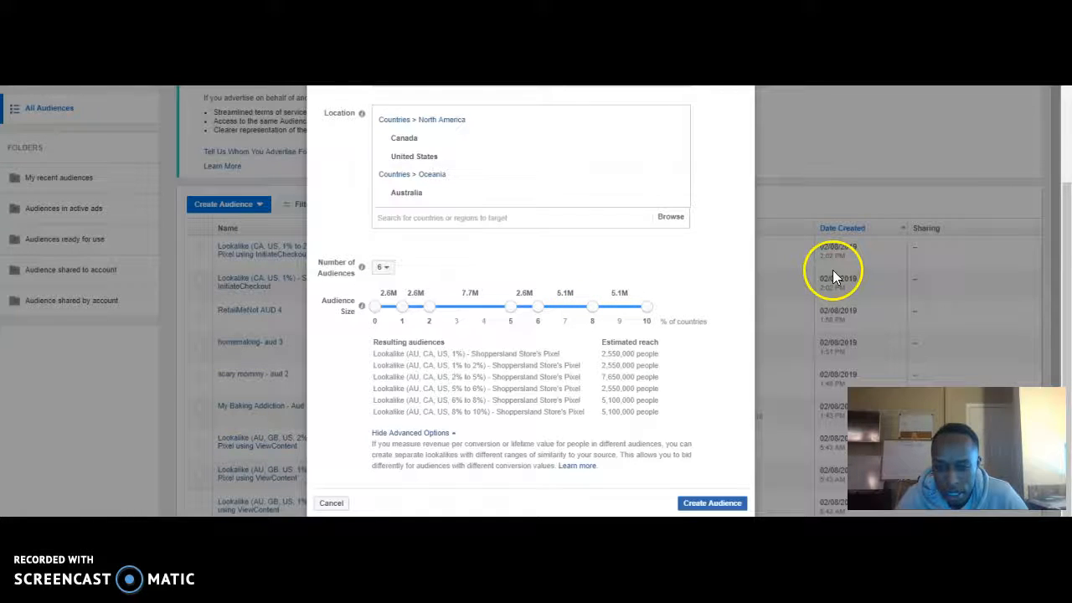
left_click_drag(509, 308, 483, 310)
right_click(493, 309)
left_click(509, 307)
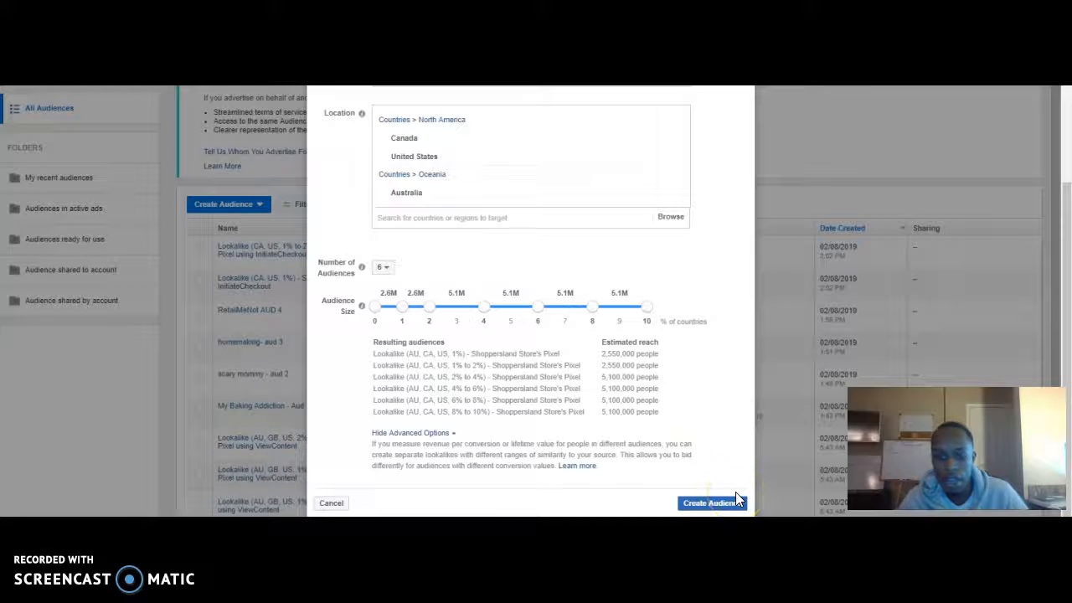
scroll(736, 499, "up", 3)
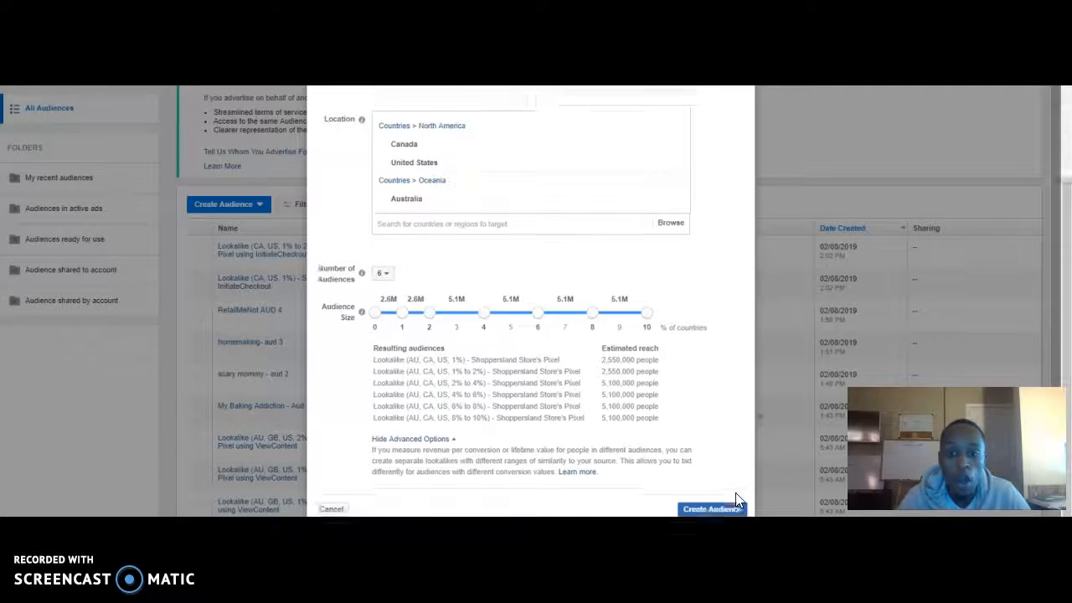